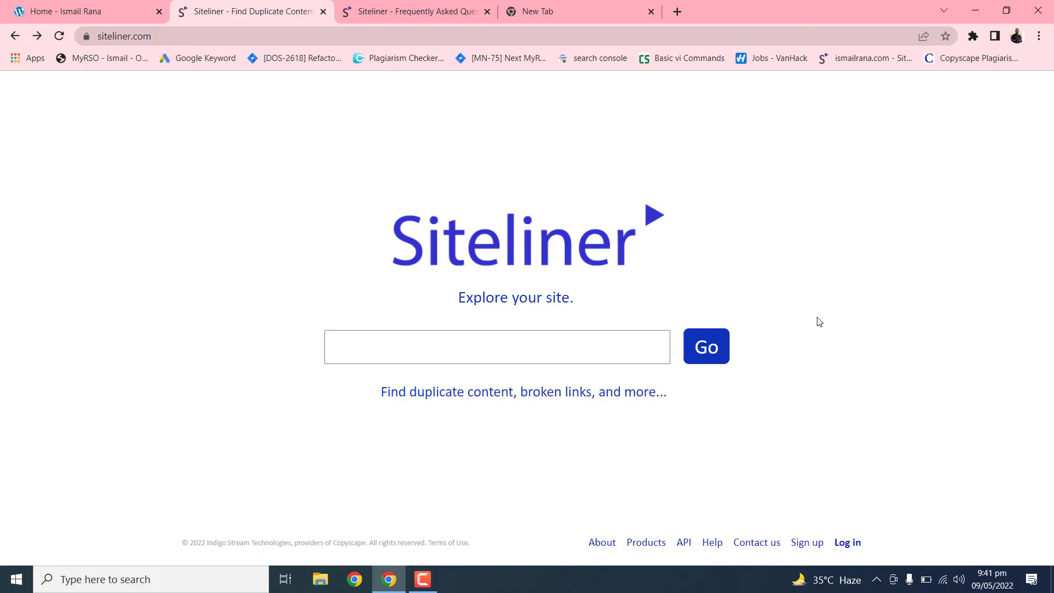
- Focus Siteliner's site address box, then dismiss the address suggestion that appears
click(416, 350)
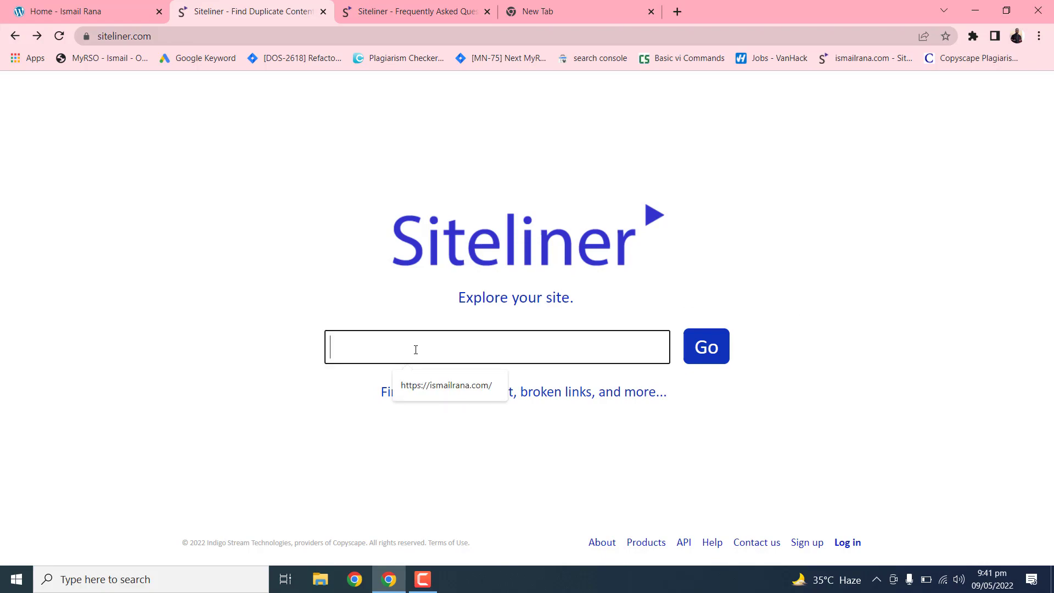
click(243, 180)
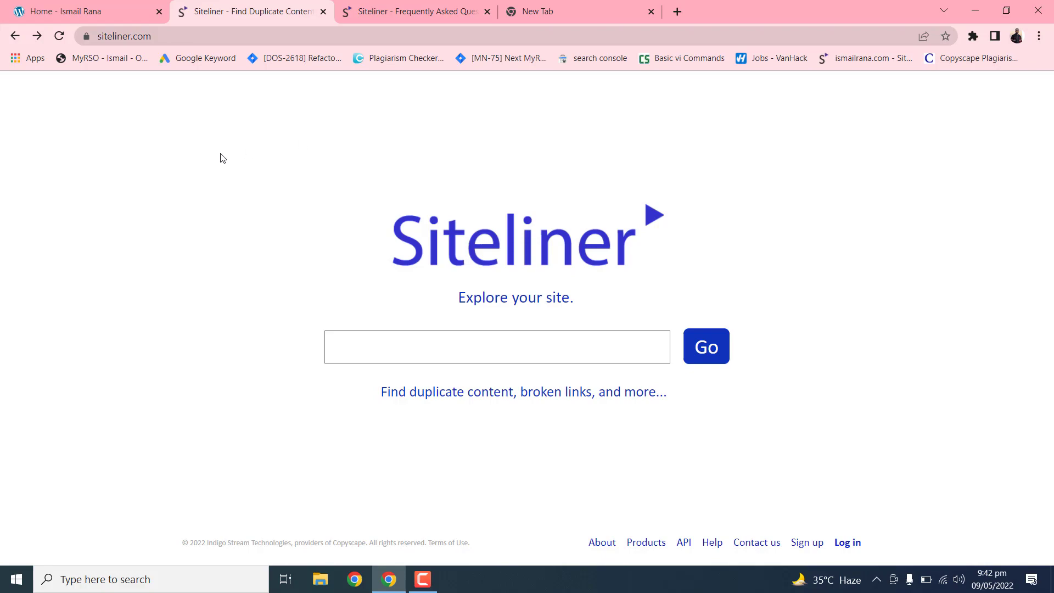
- Copy the ismailrana.com address from its tab, paste it into Siteliner and run the scan
click(66, 12)
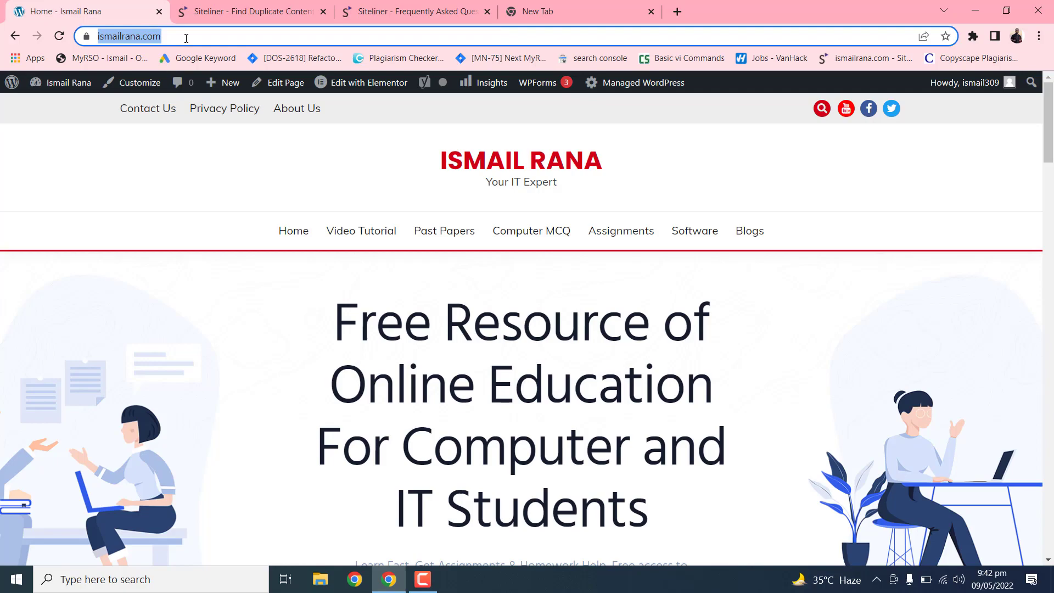
double_click(186, 38)
triple_click(186, 38)
key(ctrl+c)
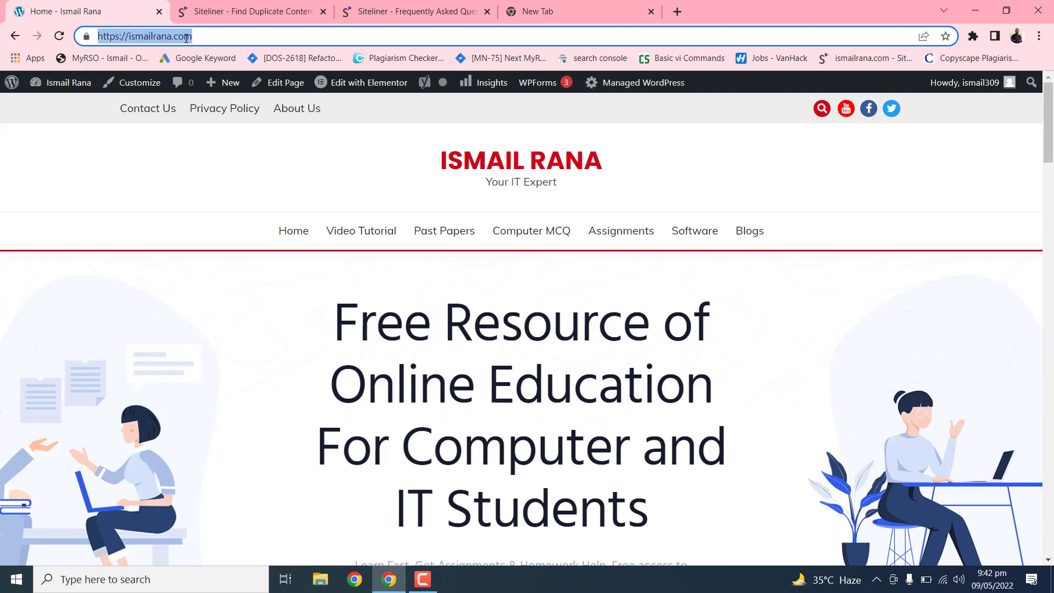
click(254, 13)
click(481, 360)
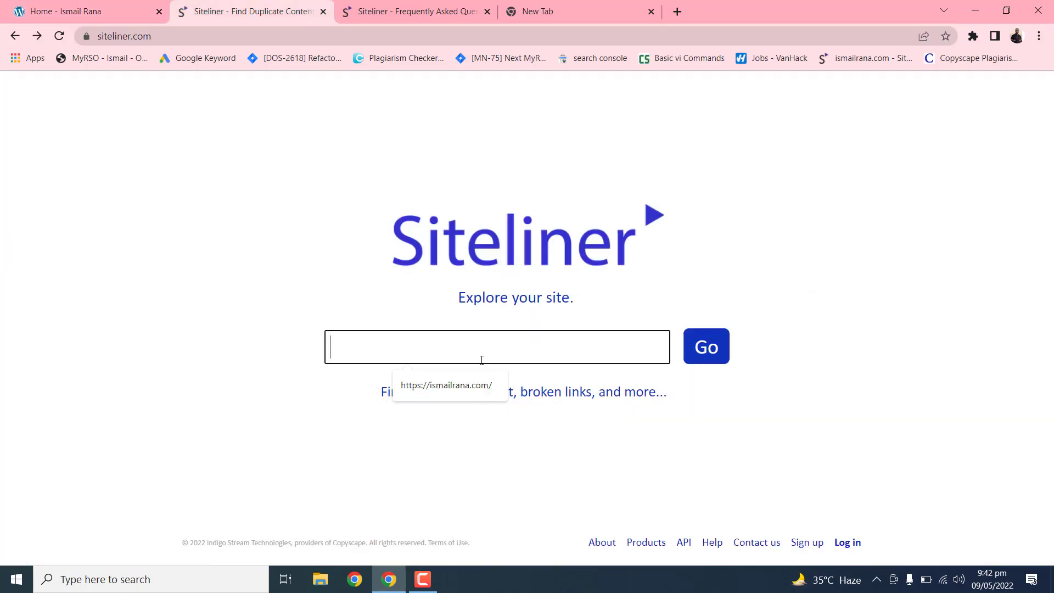
key(ctrl+v)
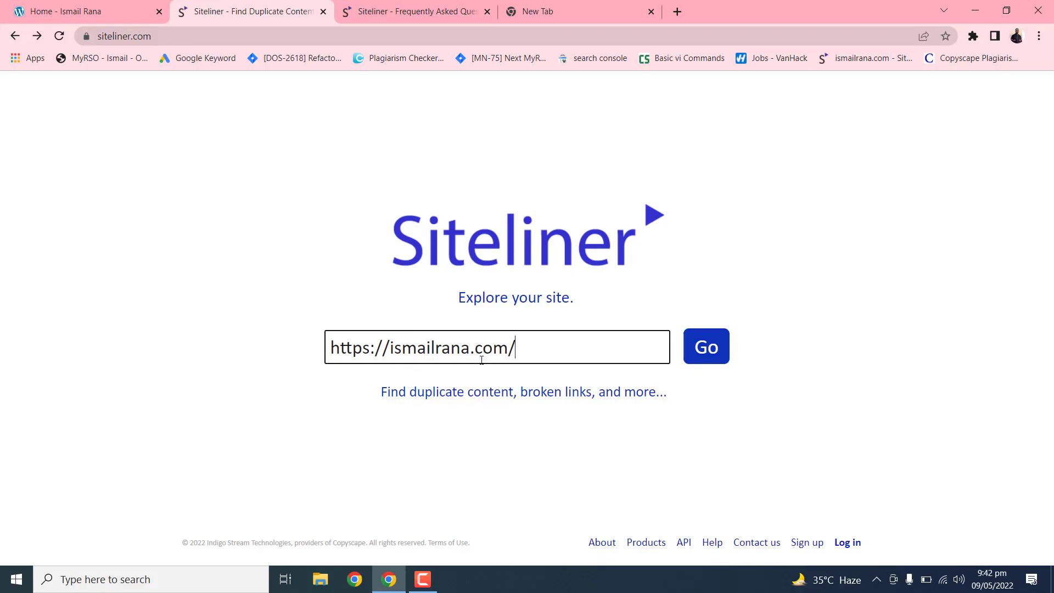
click(704, 352)
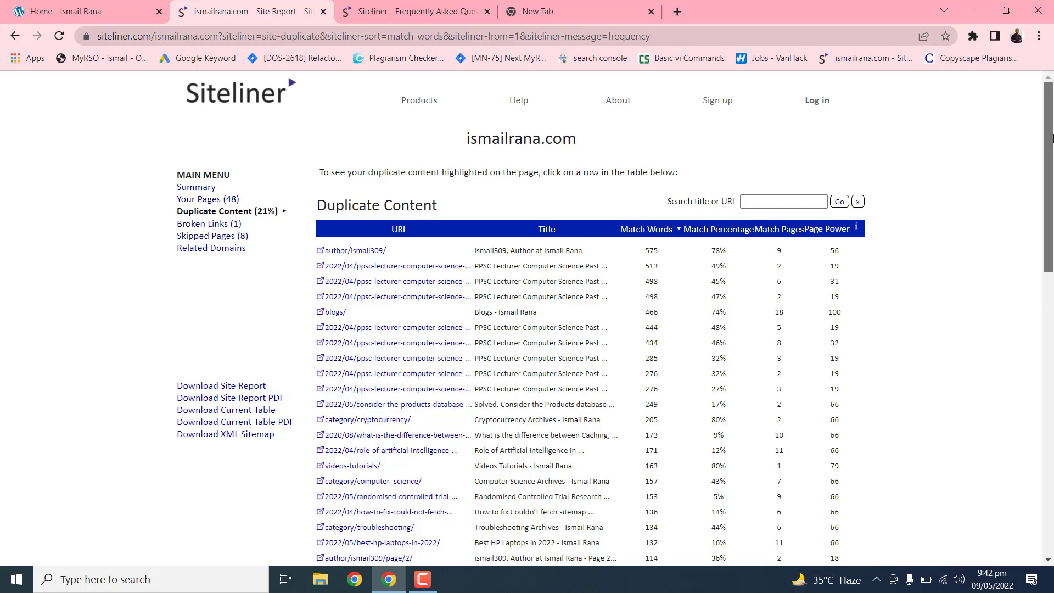
scroll(1051, 137, down, 1)
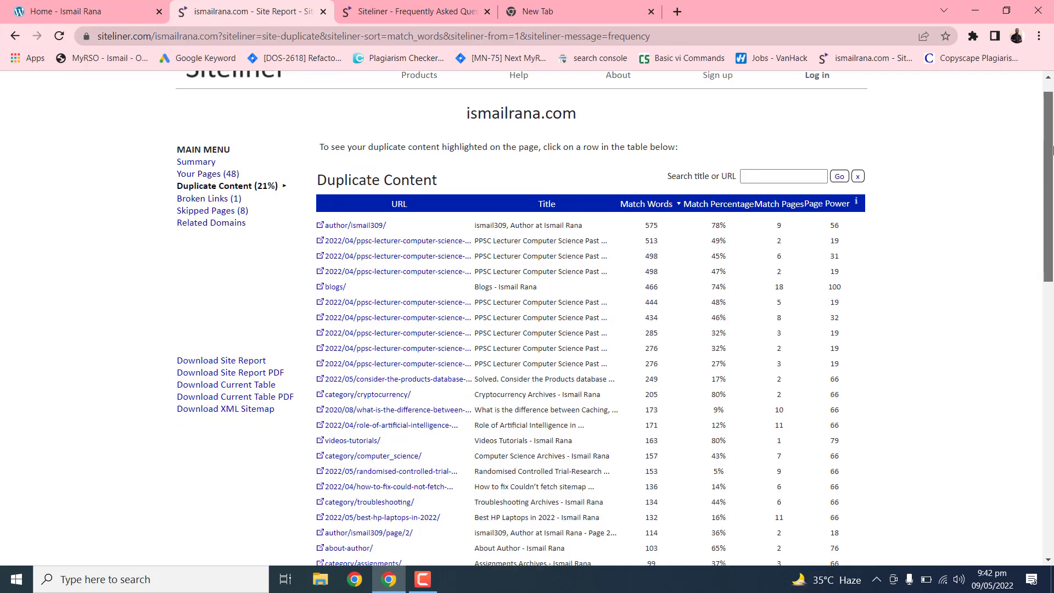
scroll(1052, 132, up, 1)
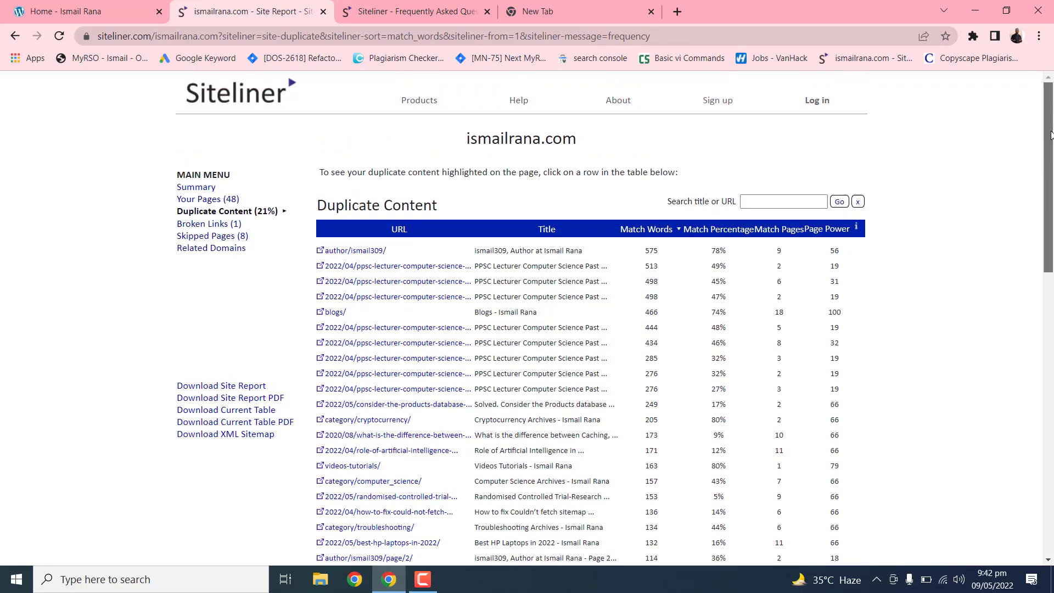
mouse_move(1052, 132)
mouse_down()
mouse_move(1051, 296)
mouse_move(1052, 124)
mouse_up()
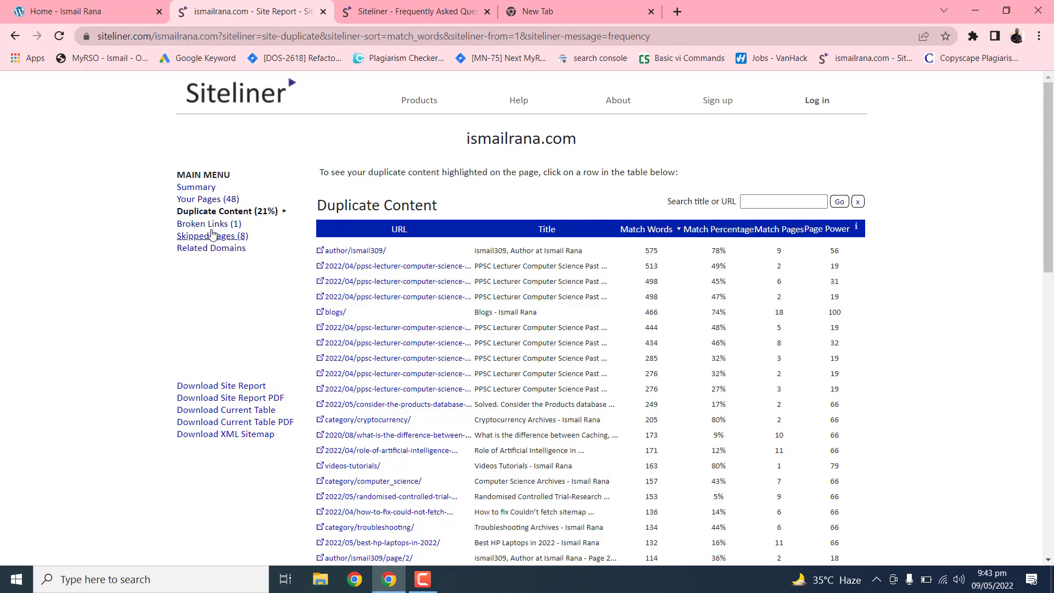
- Open the Summary report and scroll down to the Your Duplicate Content chart (21% duplicate, 48% unique)
click(199, 189)
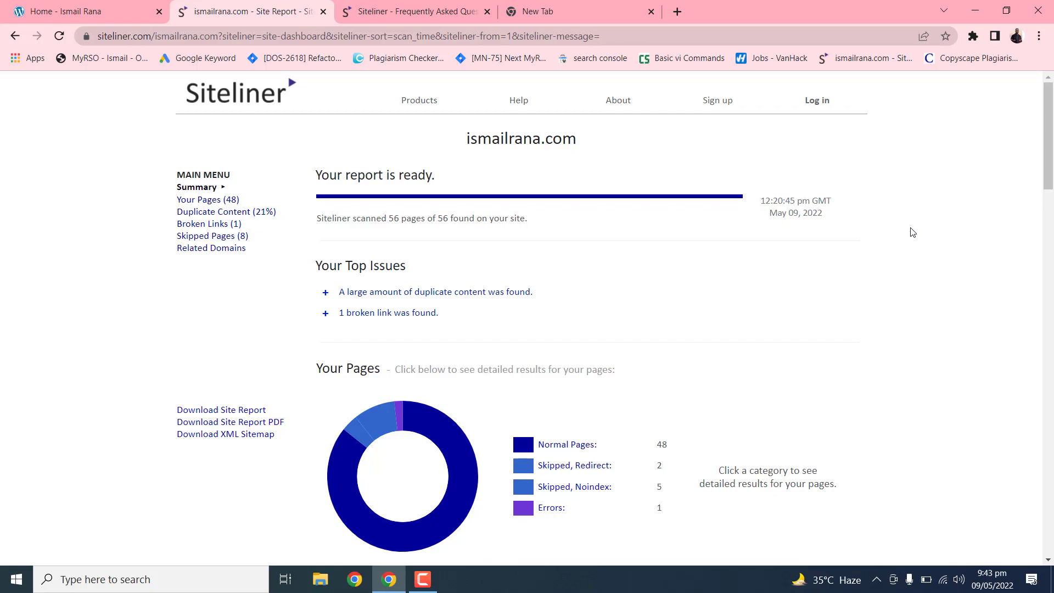
drag(1051, 148, 1051, 152)
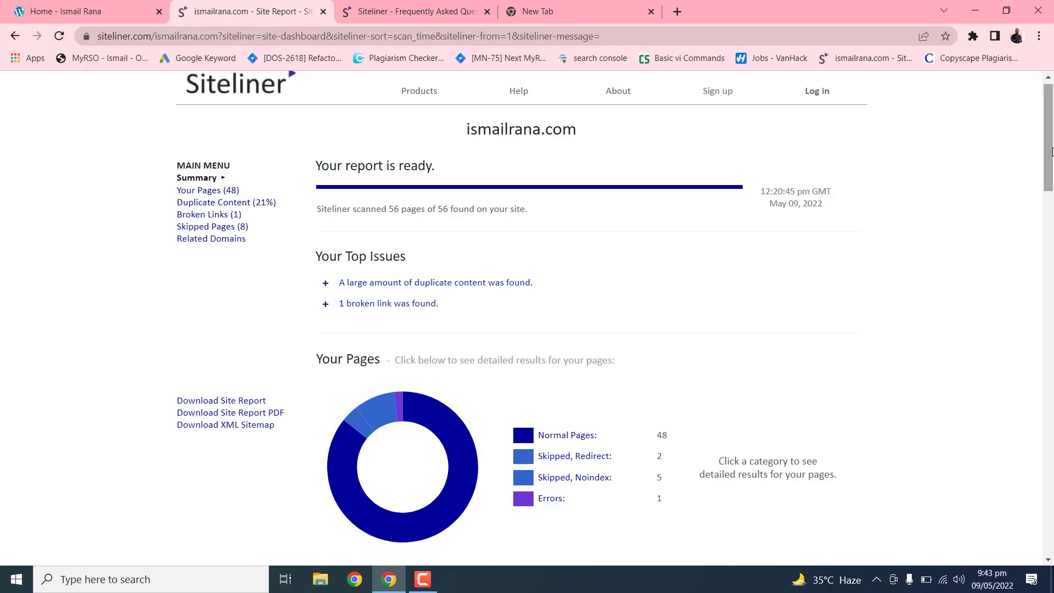
drag(1051, 148, 1051, 172)
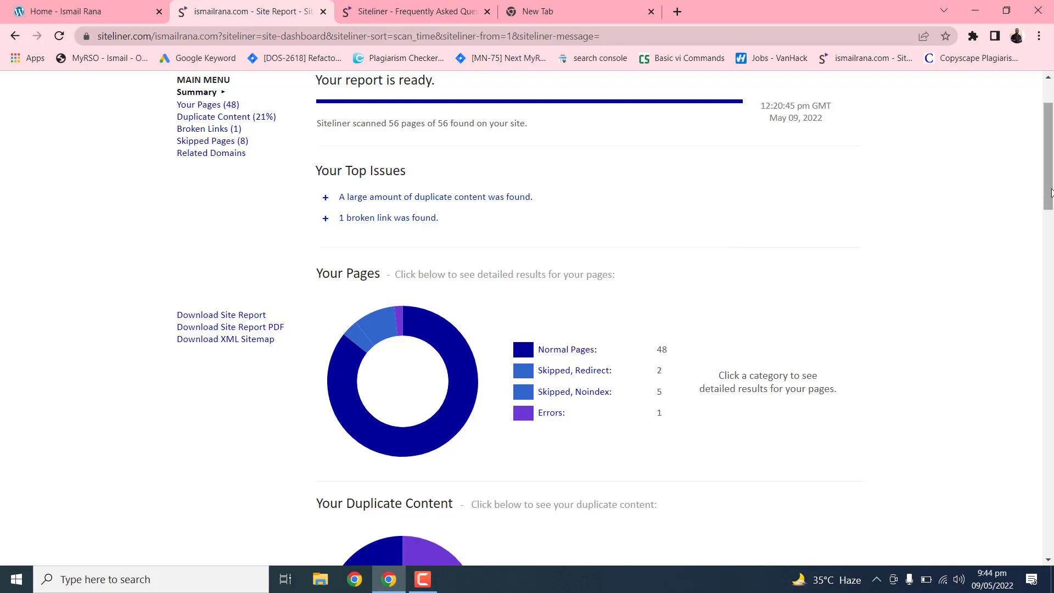
drag(1050, 192, 1051, 221)
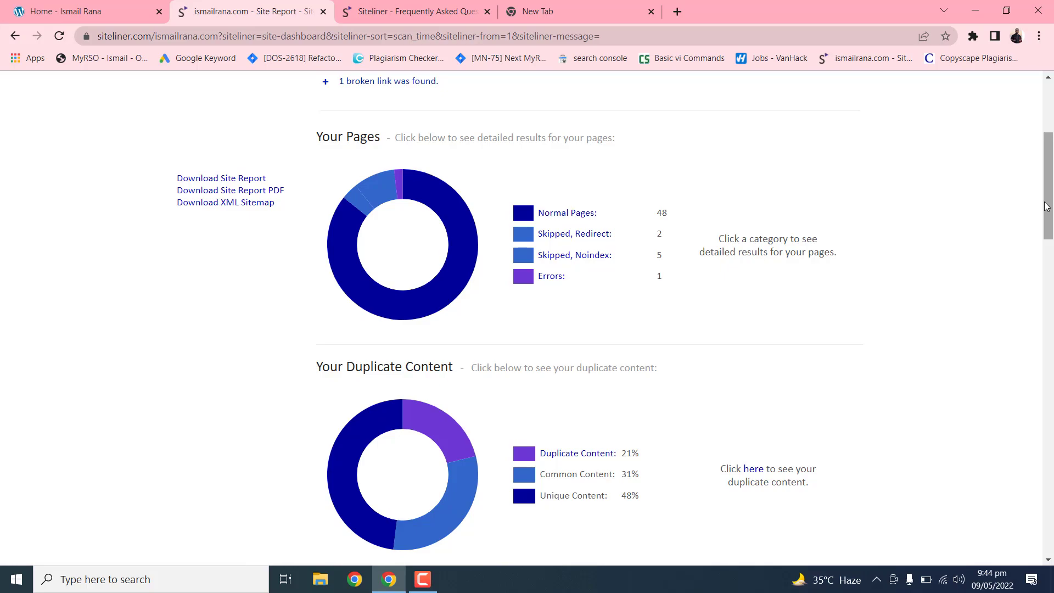
drag(1046, 206, 1051, 253)
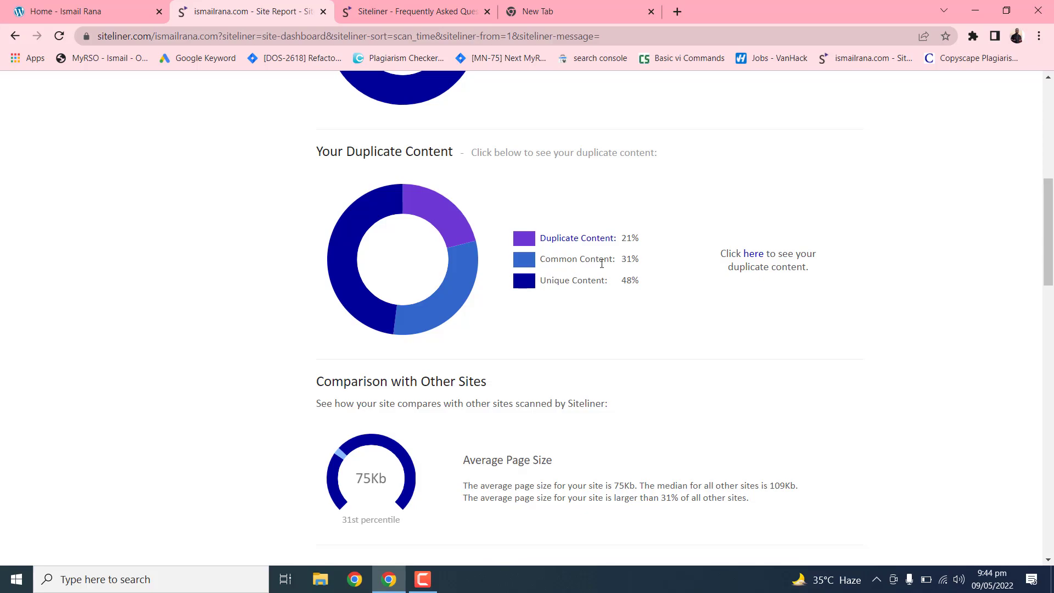
scroll(638, 261, down, 1)
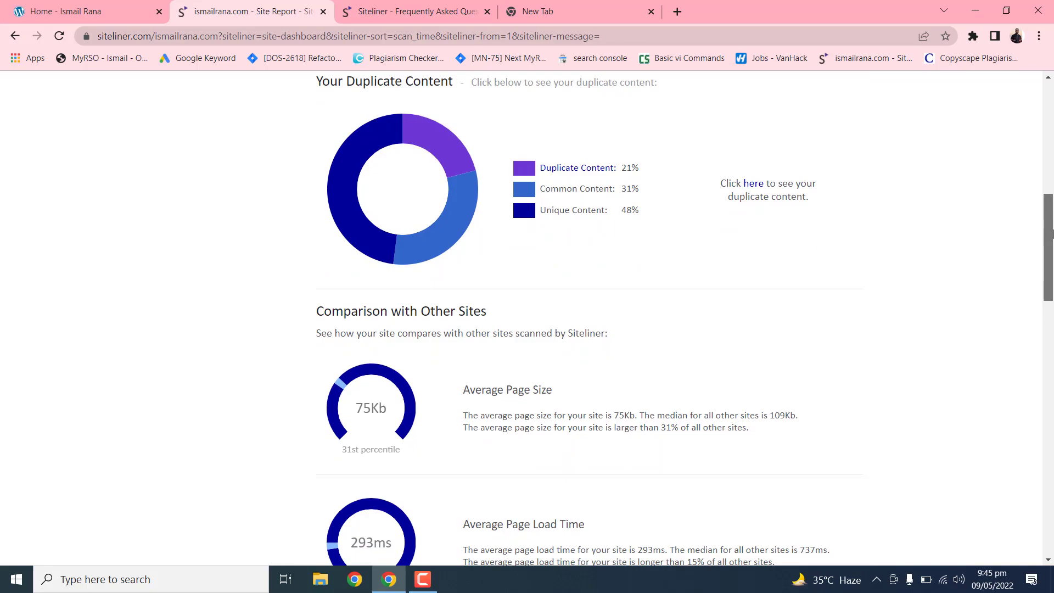
drag(1052, 233, 1051, 273)
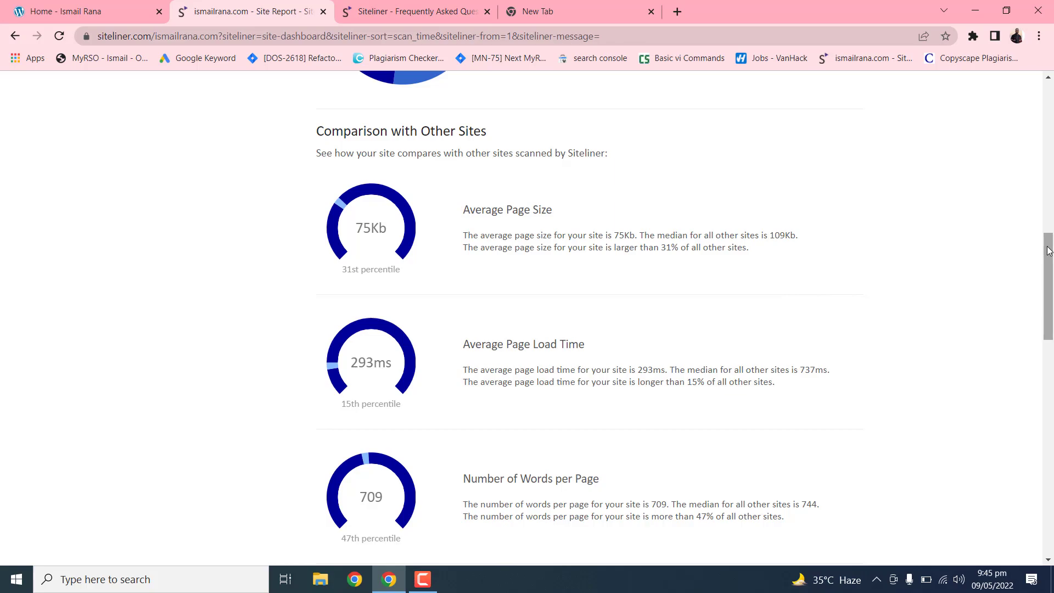
drag(1048, 251, 1049, 278)
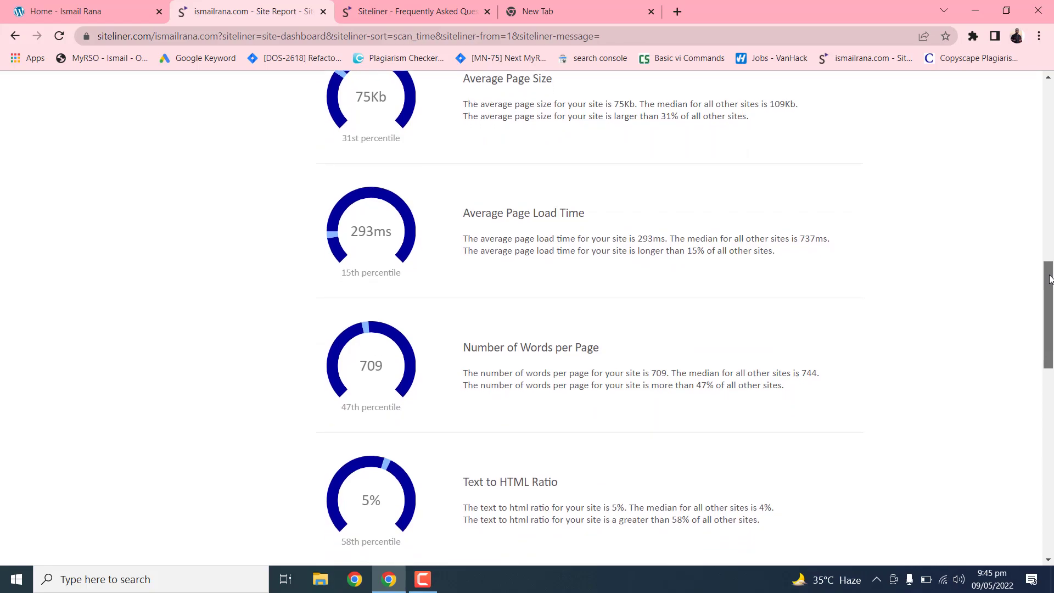
drag(1048, 279, 1049, 280)
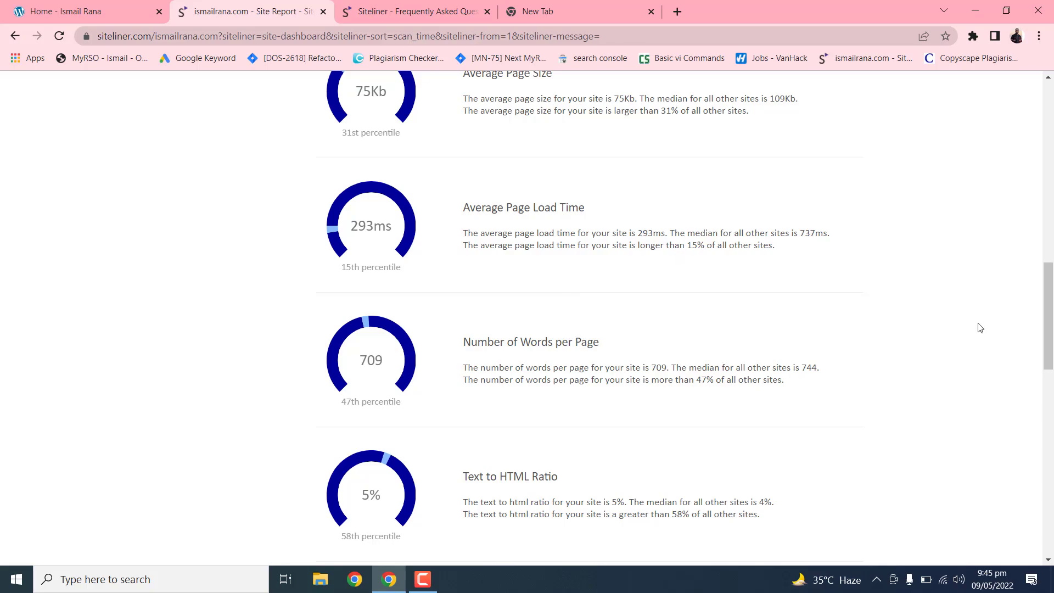
drag(1050, 307, 1049, 328)
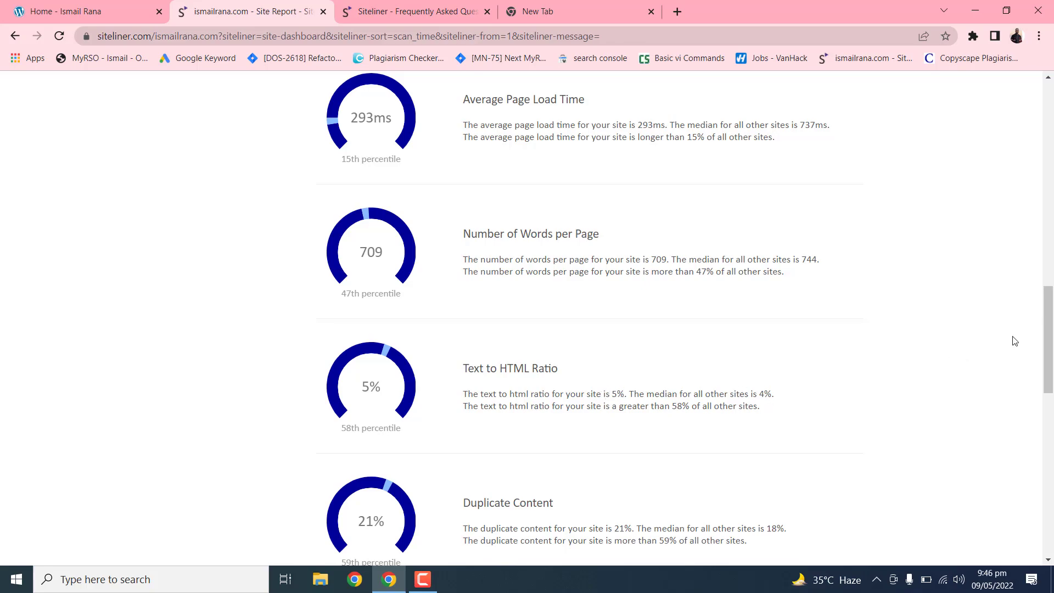
drag(1047, 331, 1047, 373)
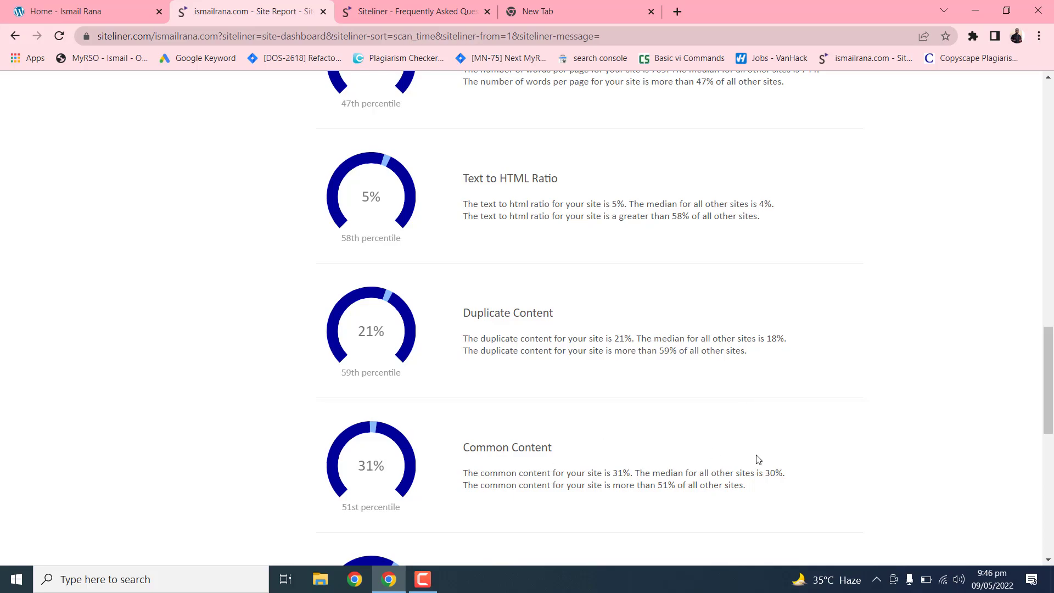
drag(1049, 384, 1050, 430)
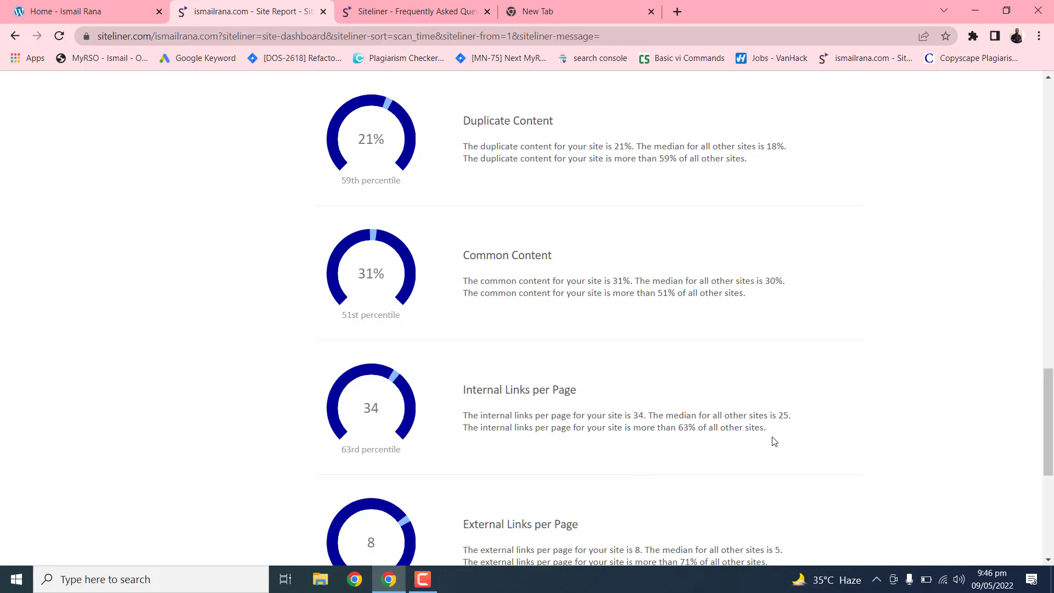
drag(1049, 404, 1051, 428)
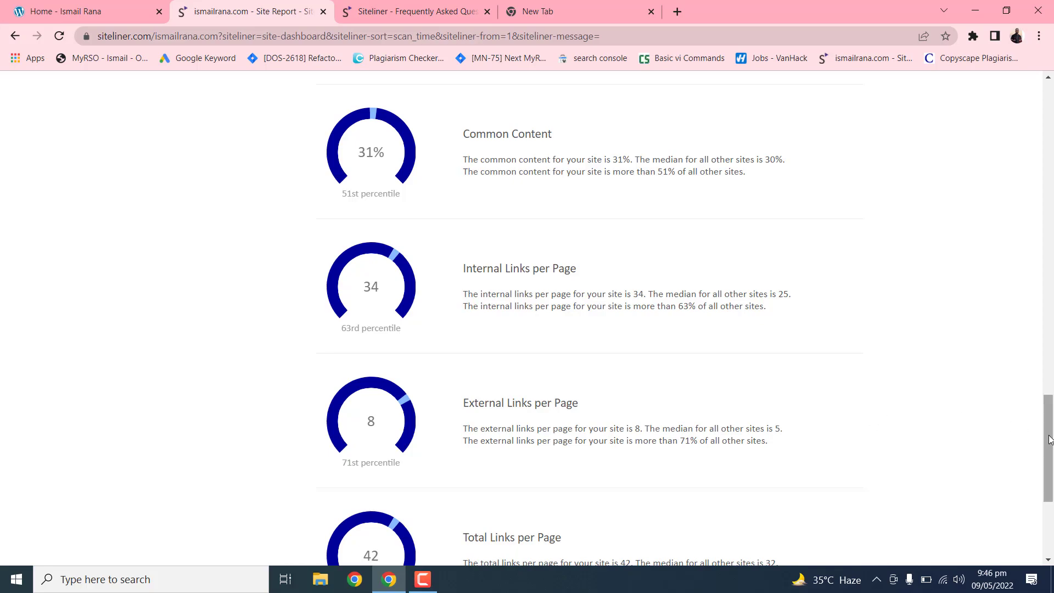
drag(1051, 438, 1052, 475)
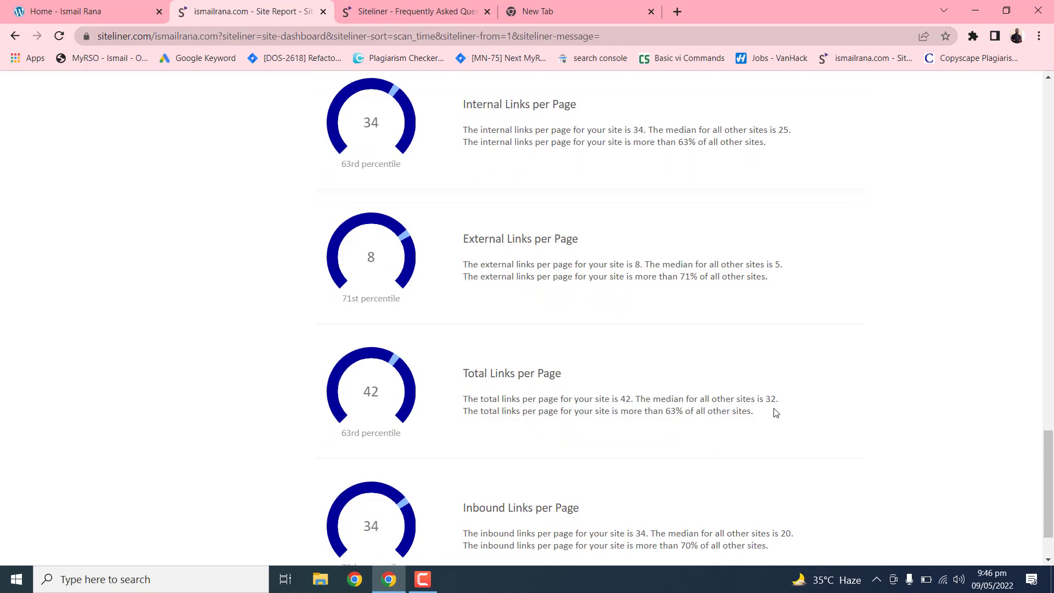
- Return to the report top and open the duplicate content report for what-is-gramfree-scam-or-legit/
key(Home)
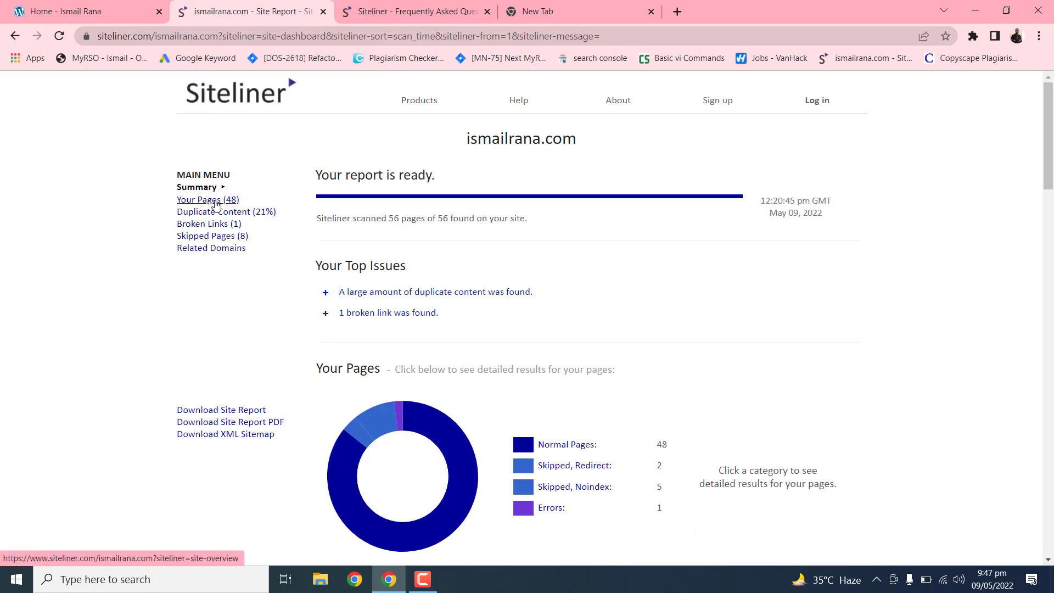
click(216, 203)
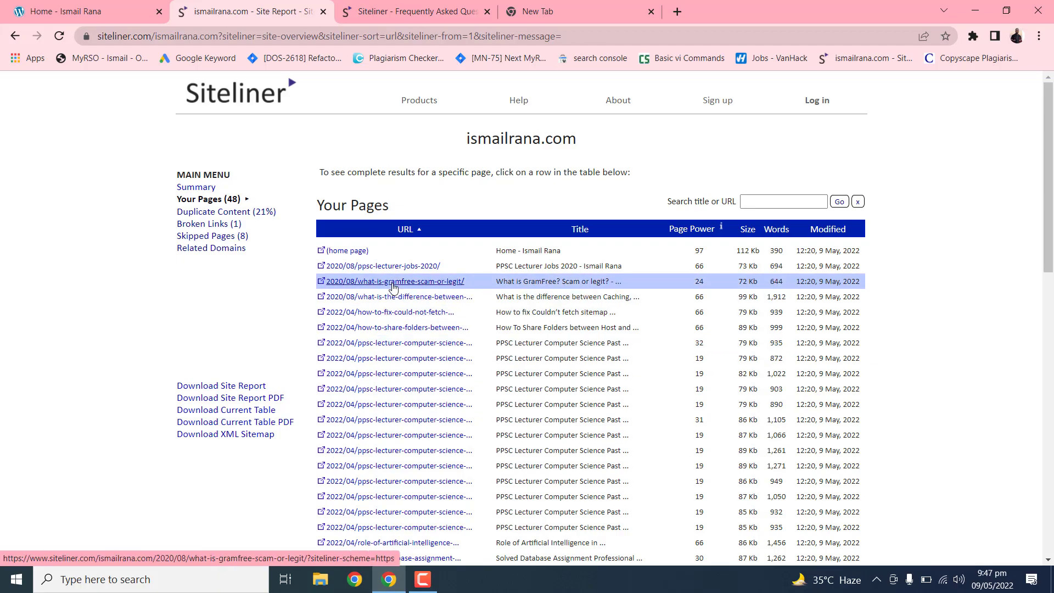
click(392, 286)
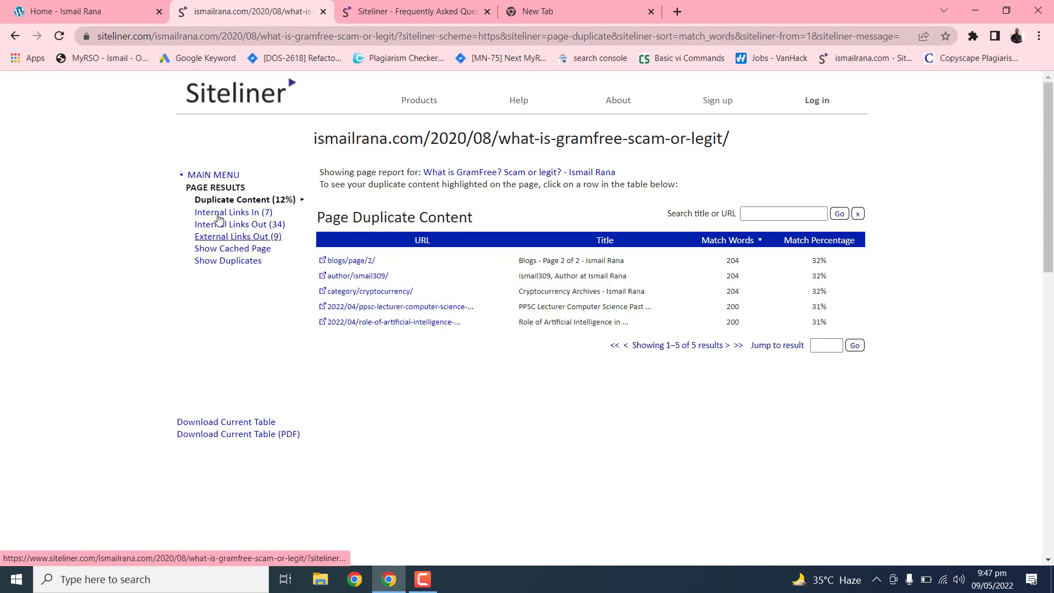
- Highlight the text the GramFree post shares with category/cryptocurrency/ and scroll through the matches
click(398, 293)
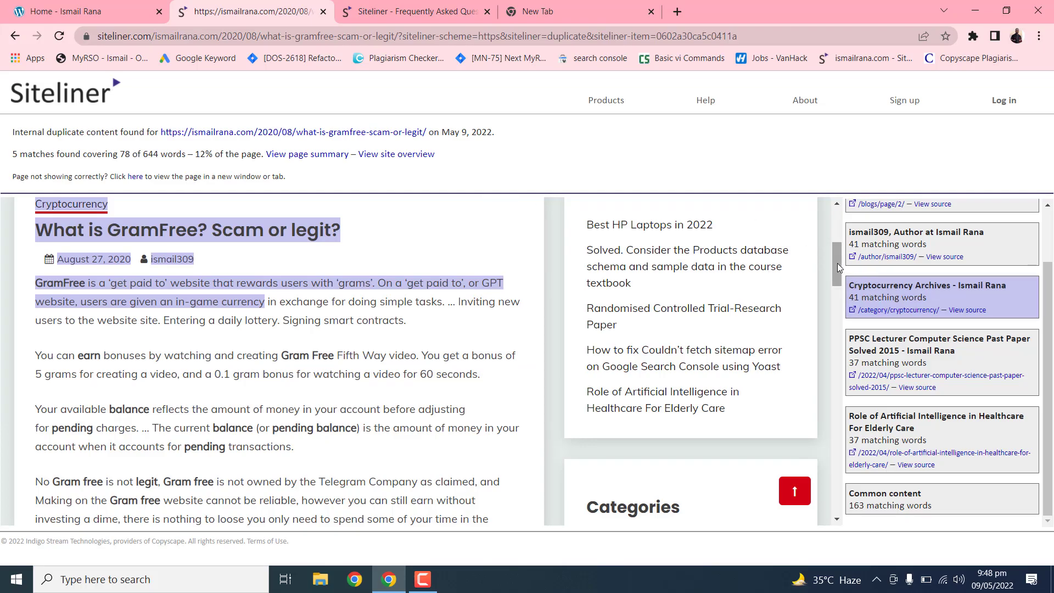
mouse_move(837, 262)
mouse_down()
mouse_move(822, 511)
mouse_move(830, 222)
mouse_move(831, 259)
mouse_up()
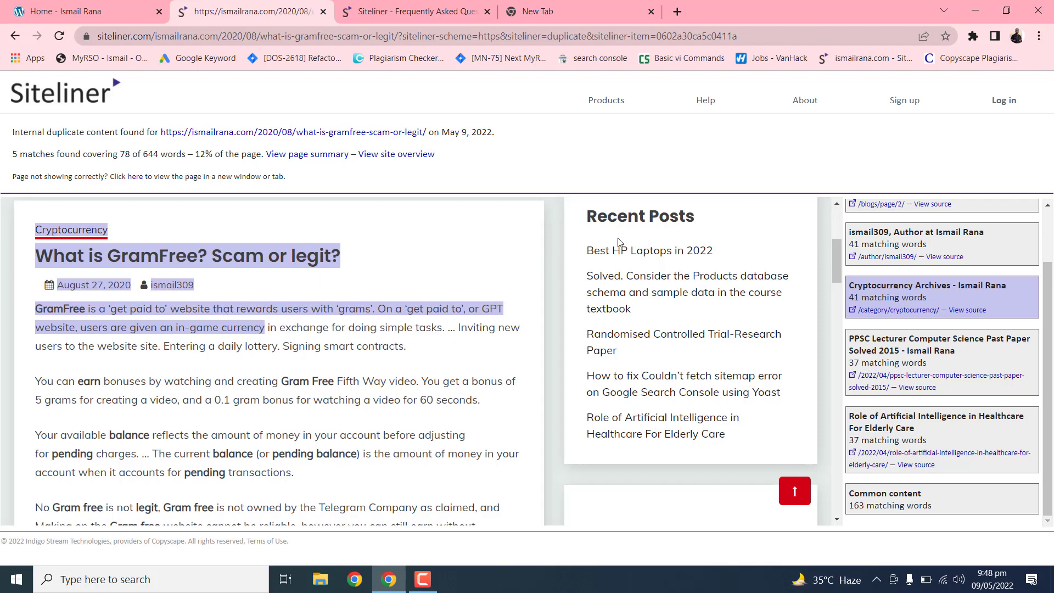
drag(1048, 311, 1048, 258)
drag(838, 248, 838, 217)
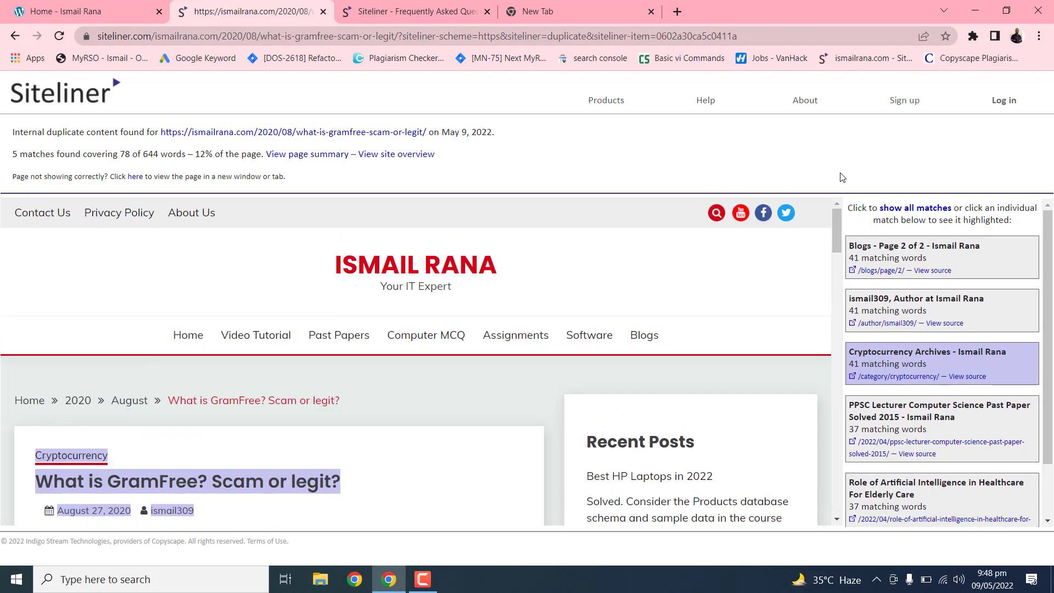
- Step through the GramFree post's Internal Links In, Internal Links Out and External Links Out lists
click(15, 35)
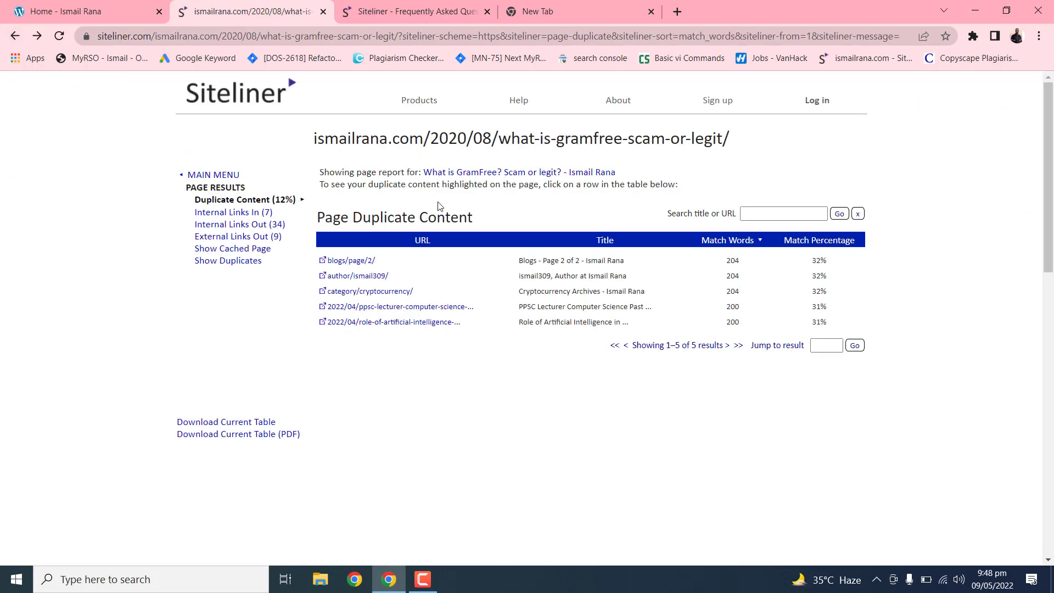
click(241, 214)
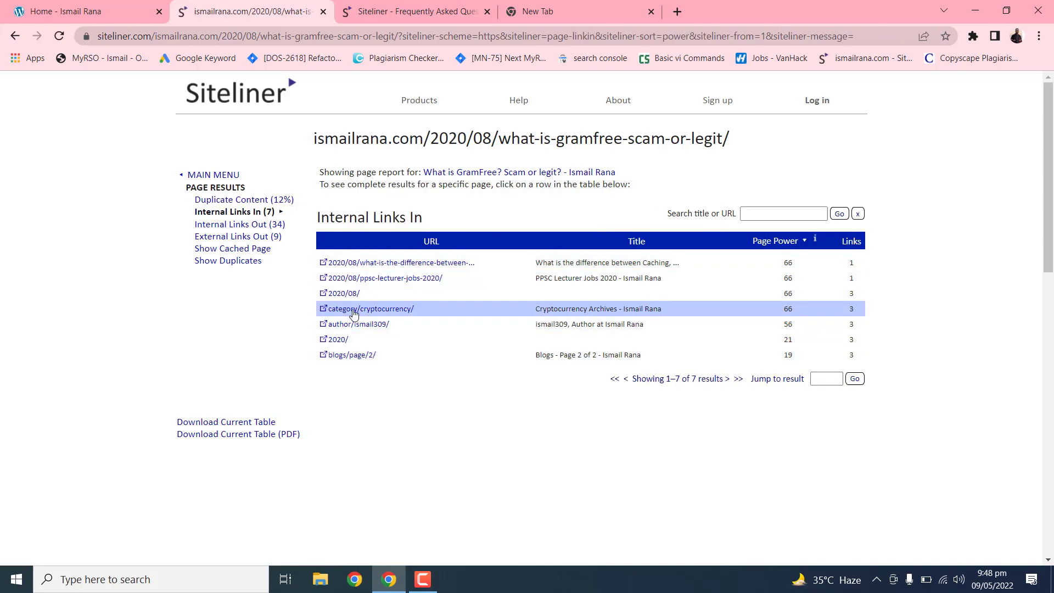
click(265, 226)
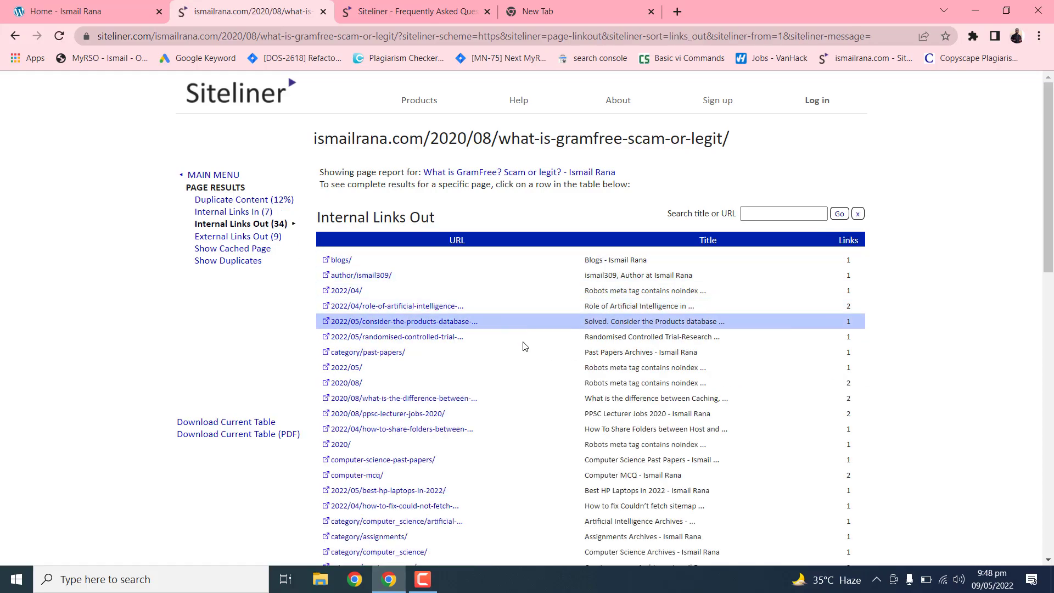
mouse_move(1052, 152)
mouse_down()
mouse_move(1052, 244)
mouse_move(1051, 152)
mouse_up()
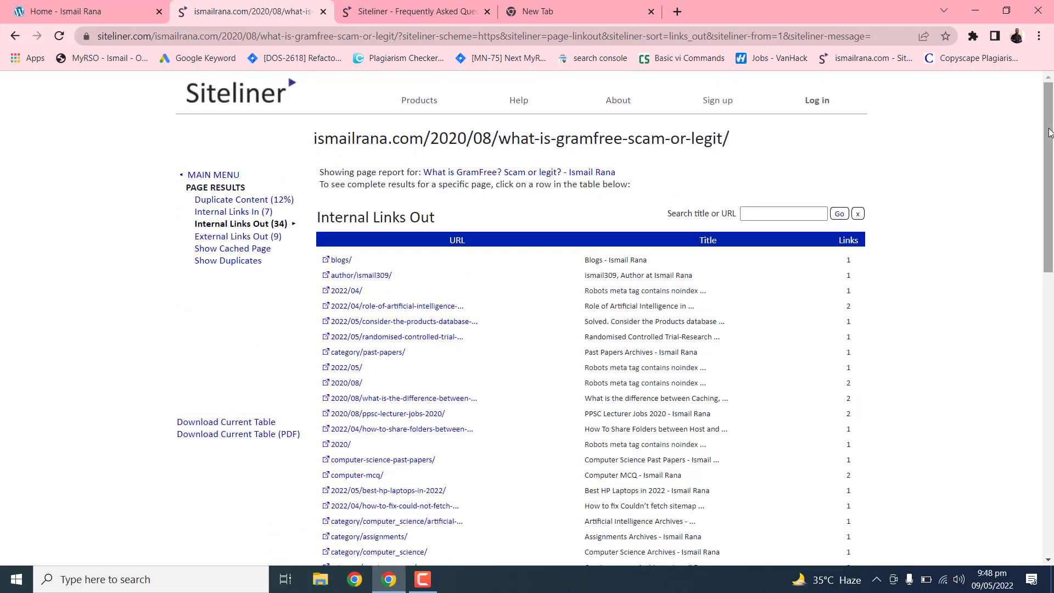
click(254, 239)
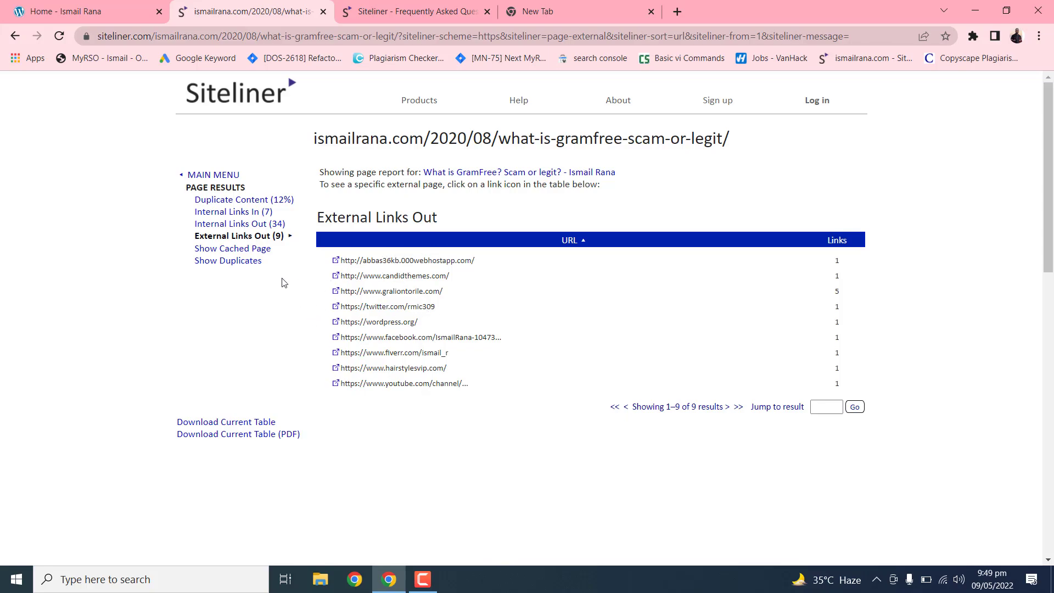
- Preview the post's highlighted duplicate text, then return to its nine external links out
click(234, 263)
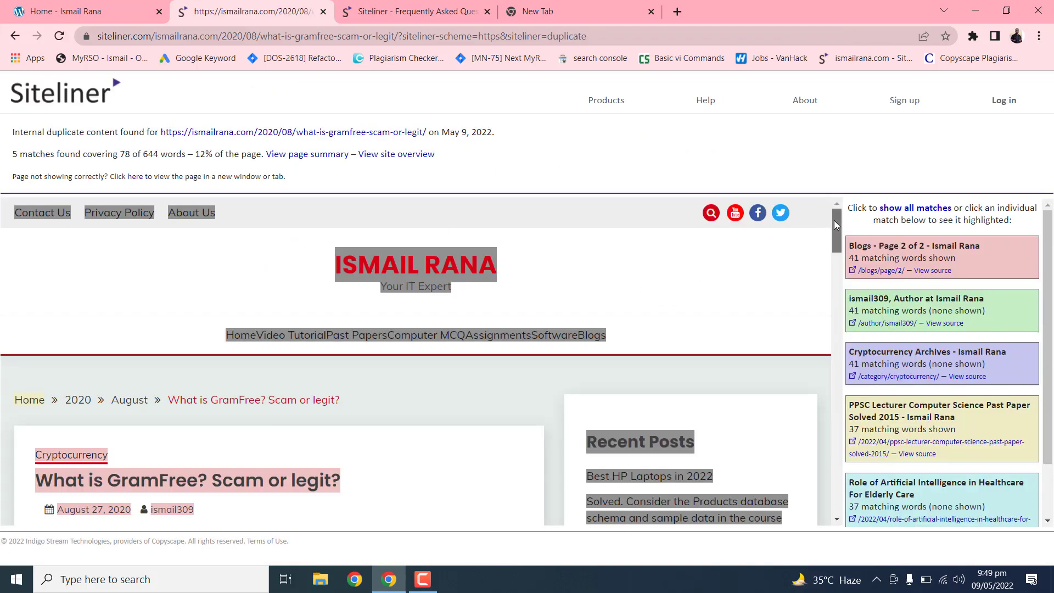
drag(834, 220, 604, 187)
click(11, 36)
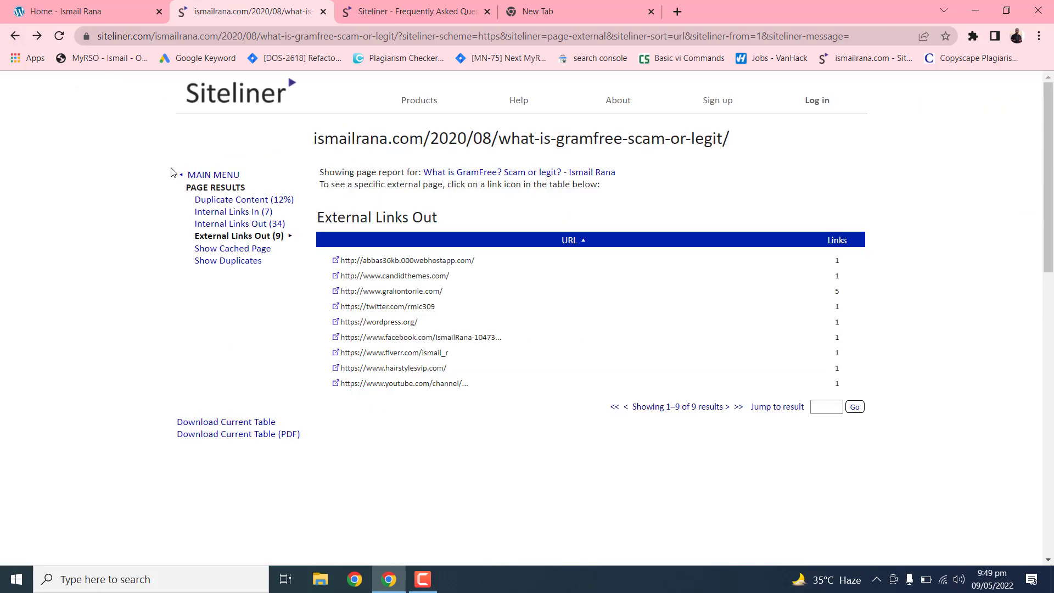
- Go back to the main menu and open the site-wide Duplicate Content (21%) list of 37 pages
click(222, 176)
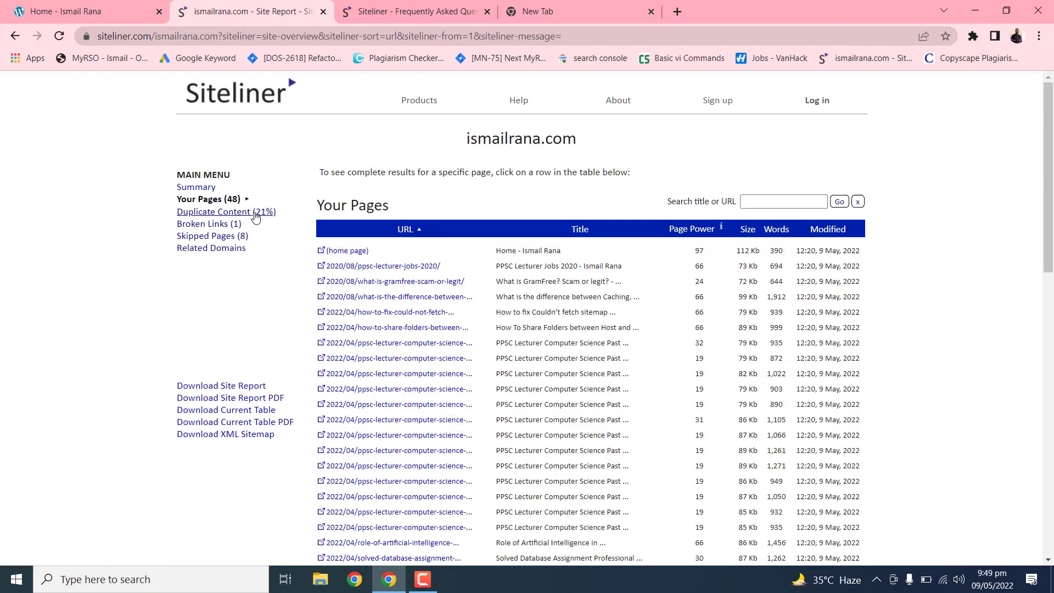
click(255, 215)
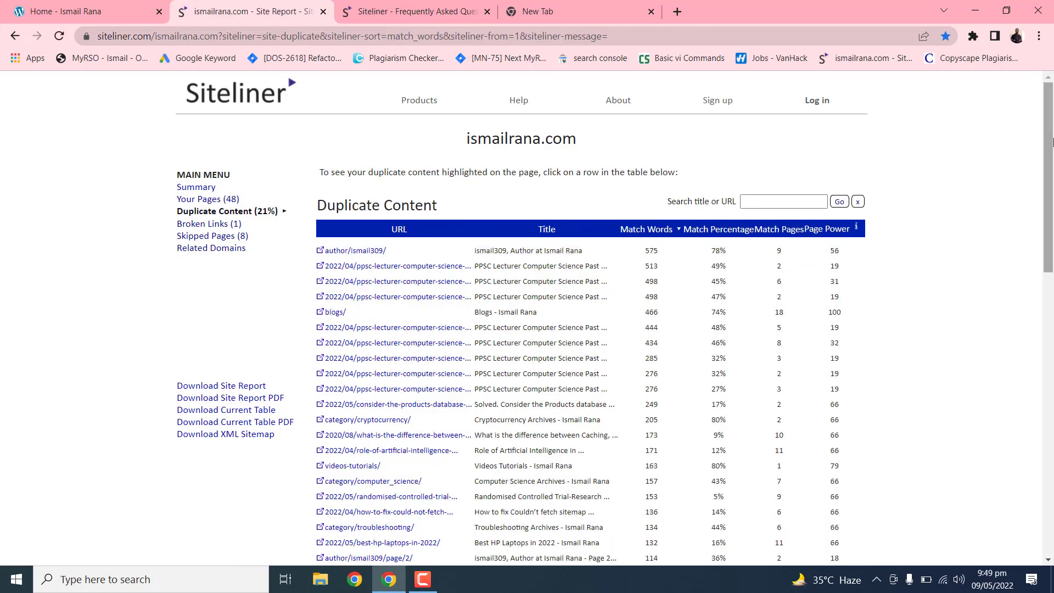
drag(1052, 142, 1052, 214)
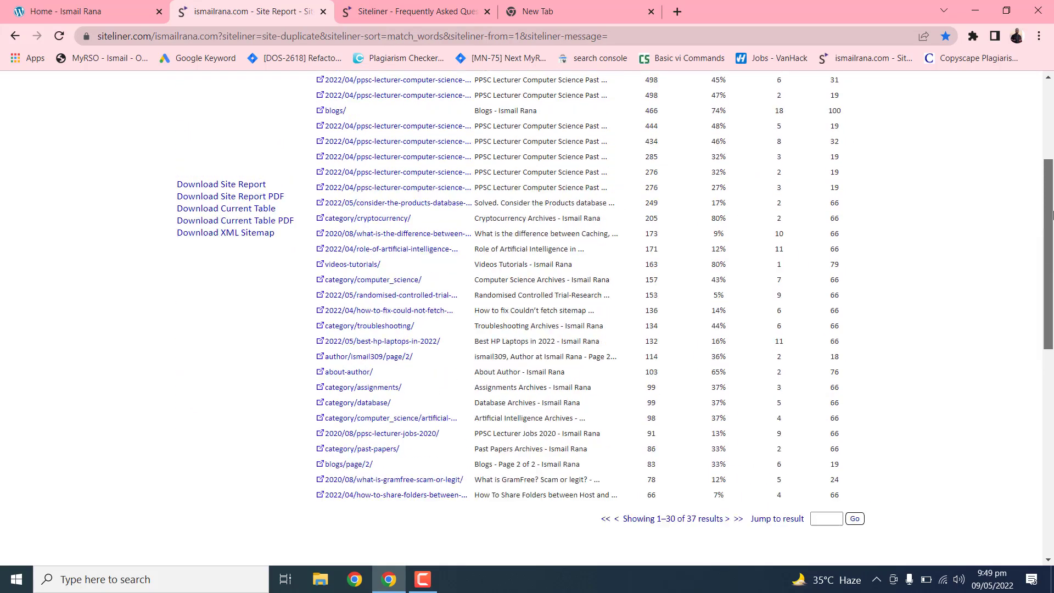
scroll(659, 211, up, 3)
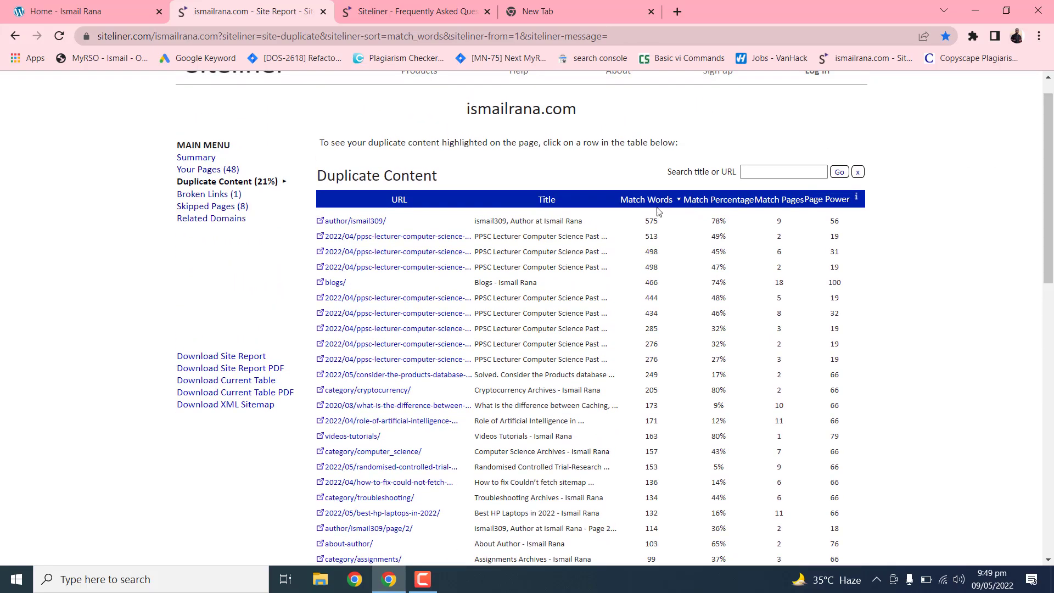
click(462, 301)
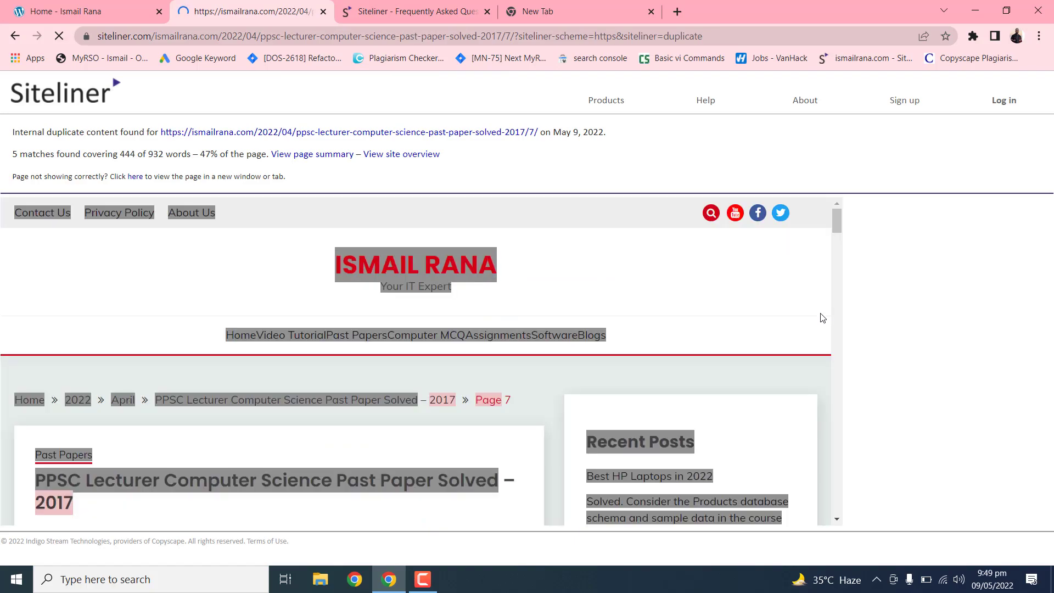
mouse_move(835, 229)
mouse_down()
mouse_move(845, 254)
mouse_move(847, 228)
mouse_up()
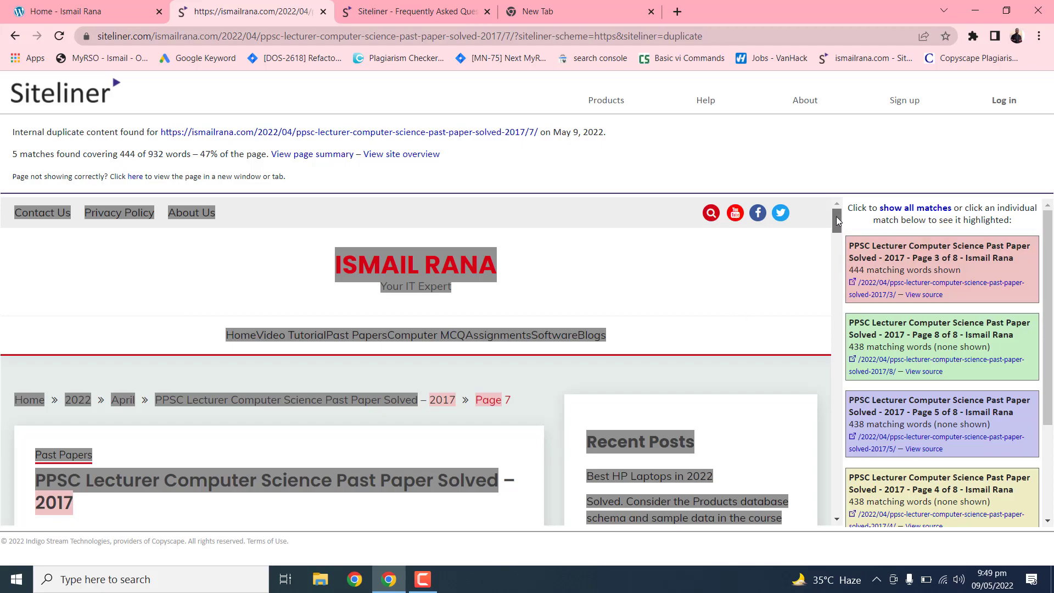
drag(837, 222, 838, 232)
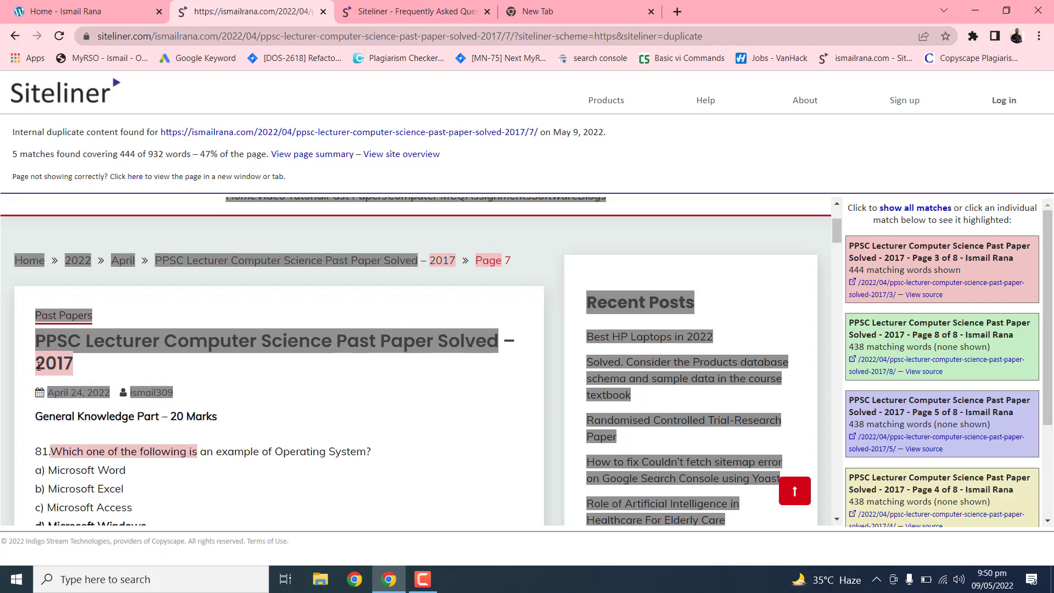
drag(38, 366, 85, 366)
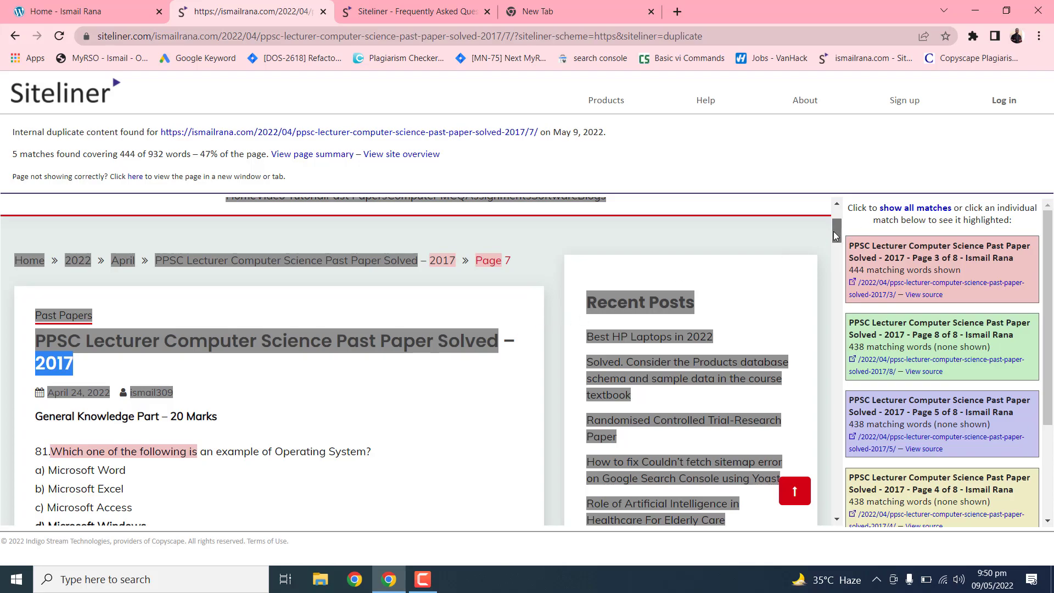
mouse_move(835, 236)
mouse_down()
mouse_move(835, 263)
mouse_move(832, 229)
mouse_move(828, 245)
mouse_up()
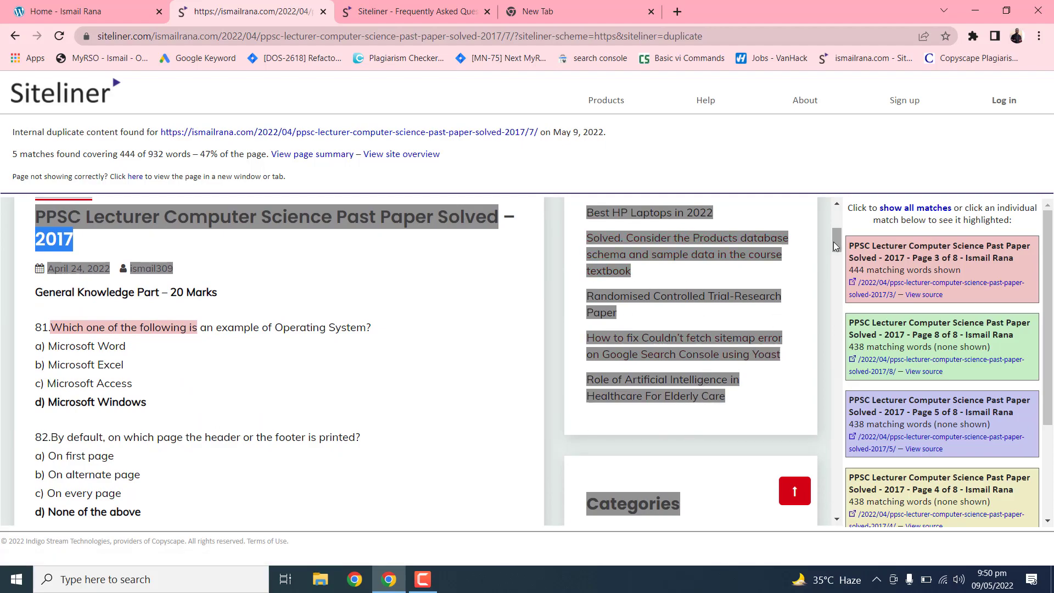
drag(835, 246, 842, 205)
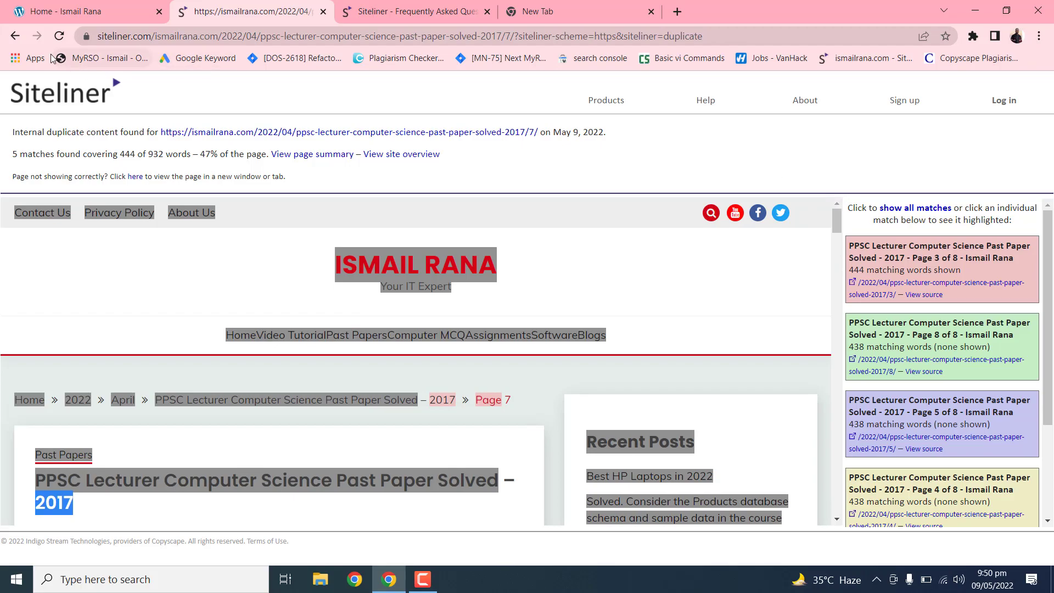
click(15, 38)
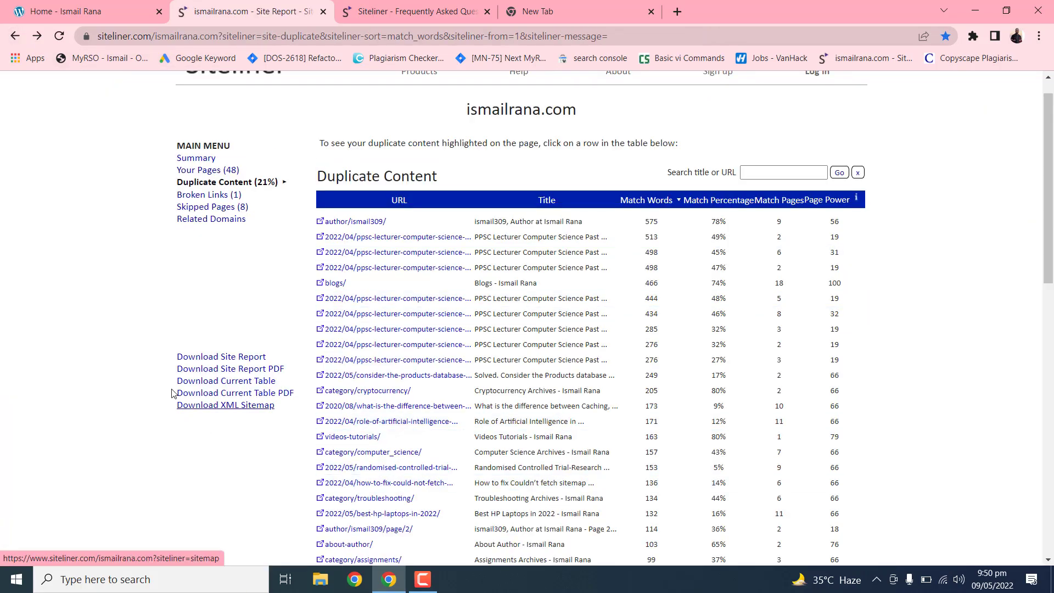
- Check the single Broken Links page, then open the list of eight Skipped Pages
click(222, 196)
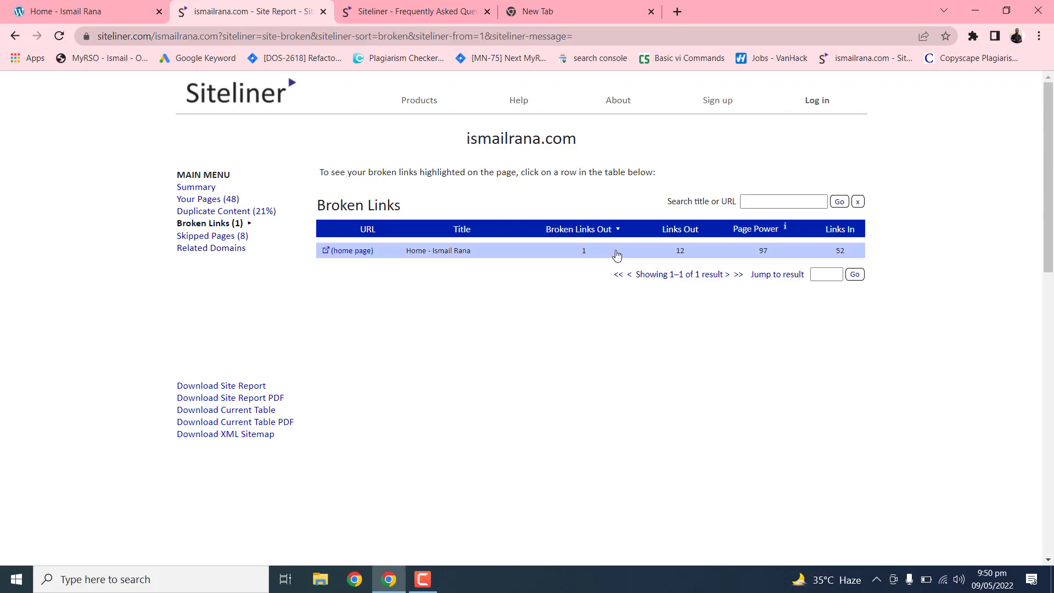
click(230, 237)
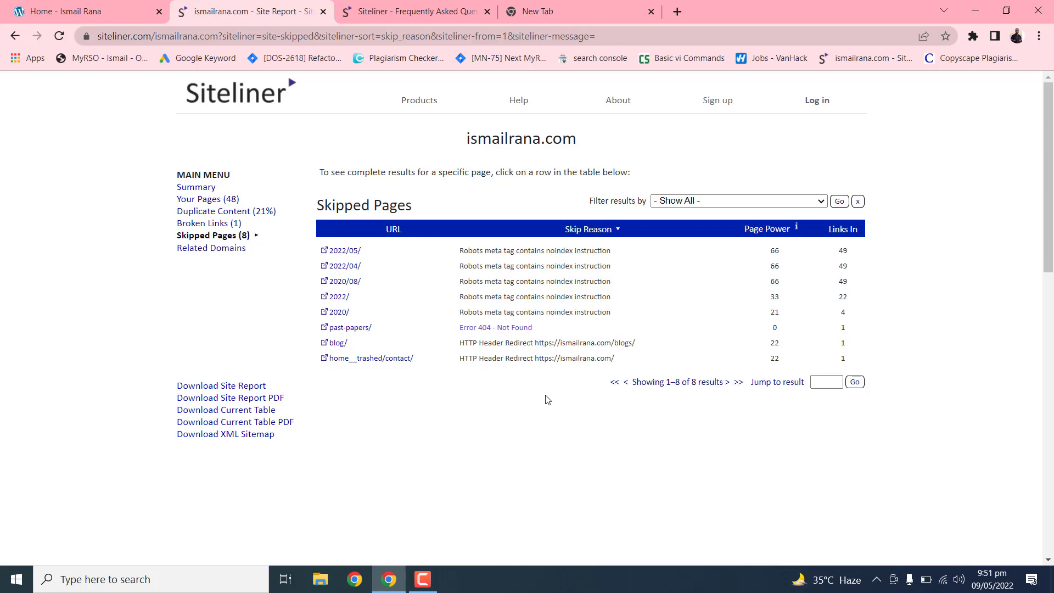
- Open Related Domains, which lists none, then return to the Siteliner home page
click(225, 251)
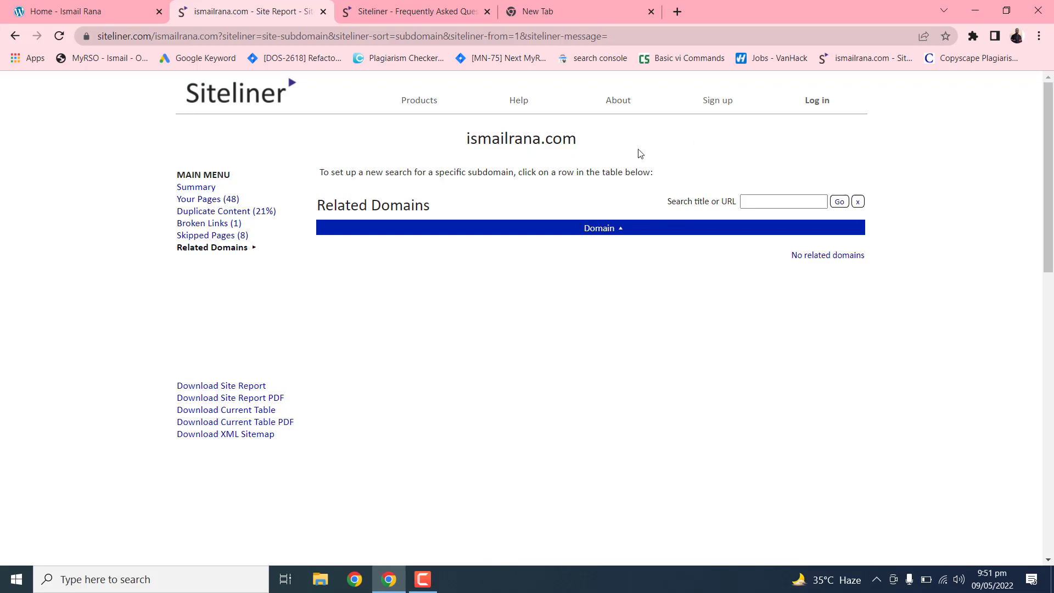
click(233, 97)
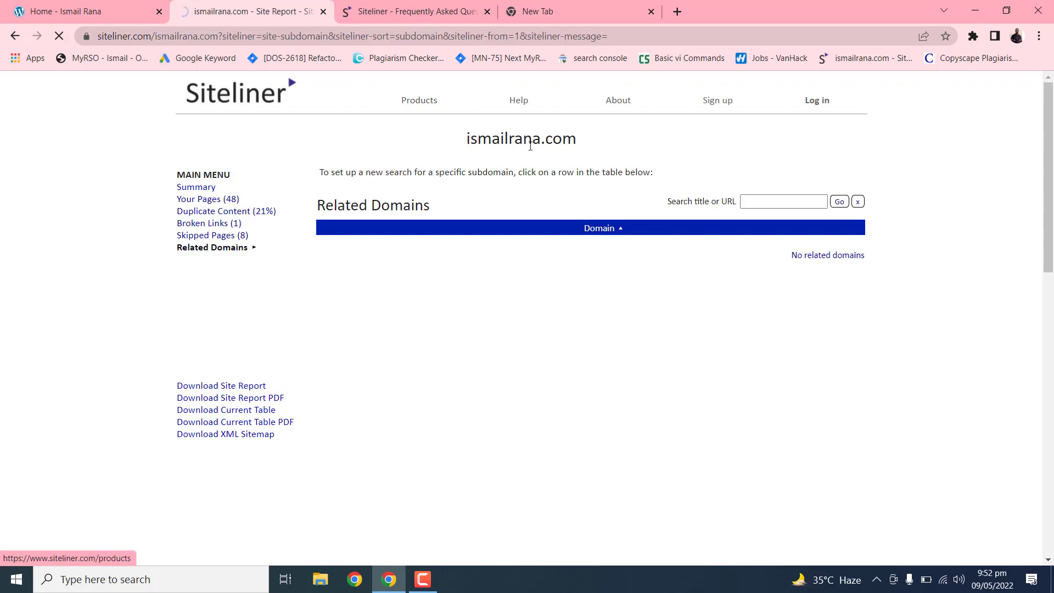